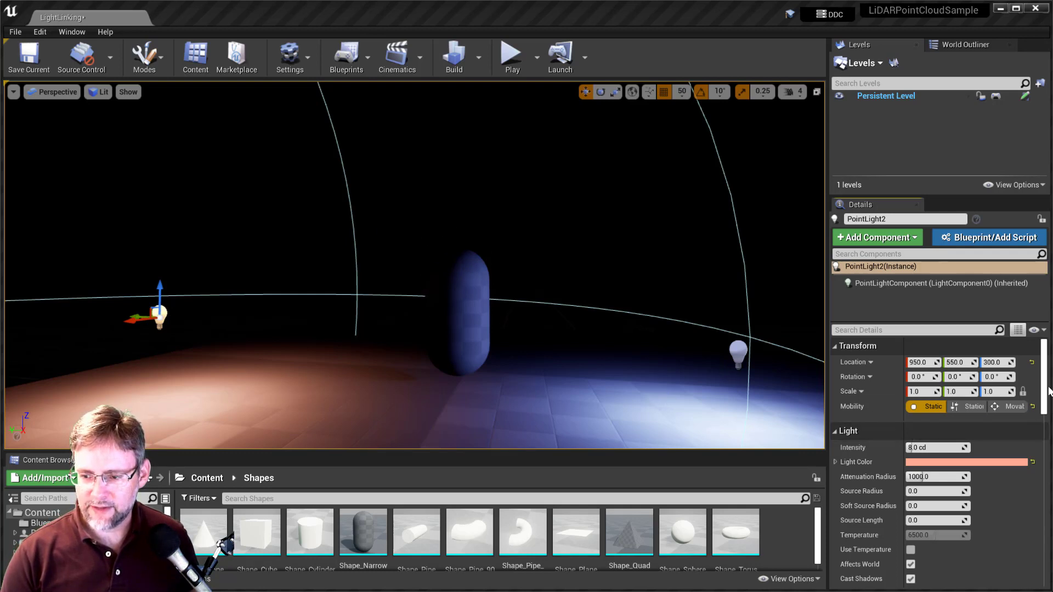
drag(1046, 399, 1046, 422)
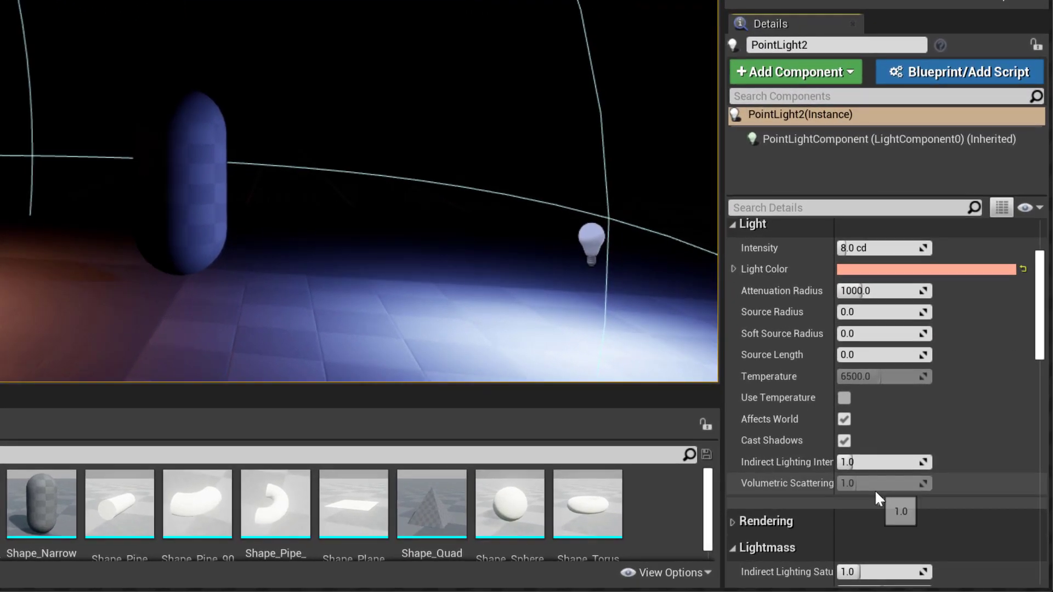
- Expand the light's advanced and Lighting Channels options, and set its Mobility to Movable
click(880, 503)
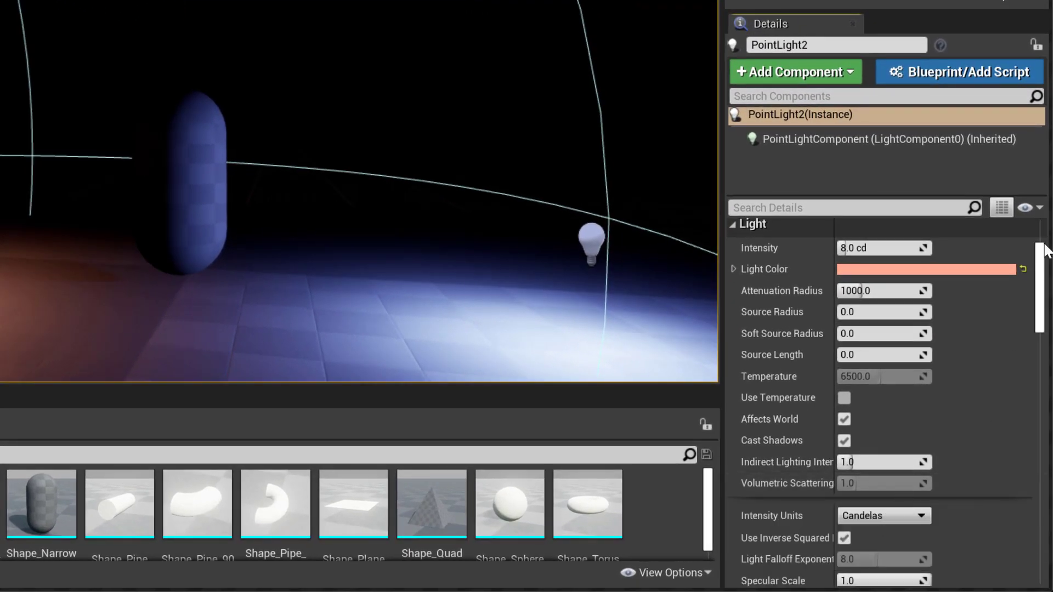
drag(1040, 247, 1051, 333)
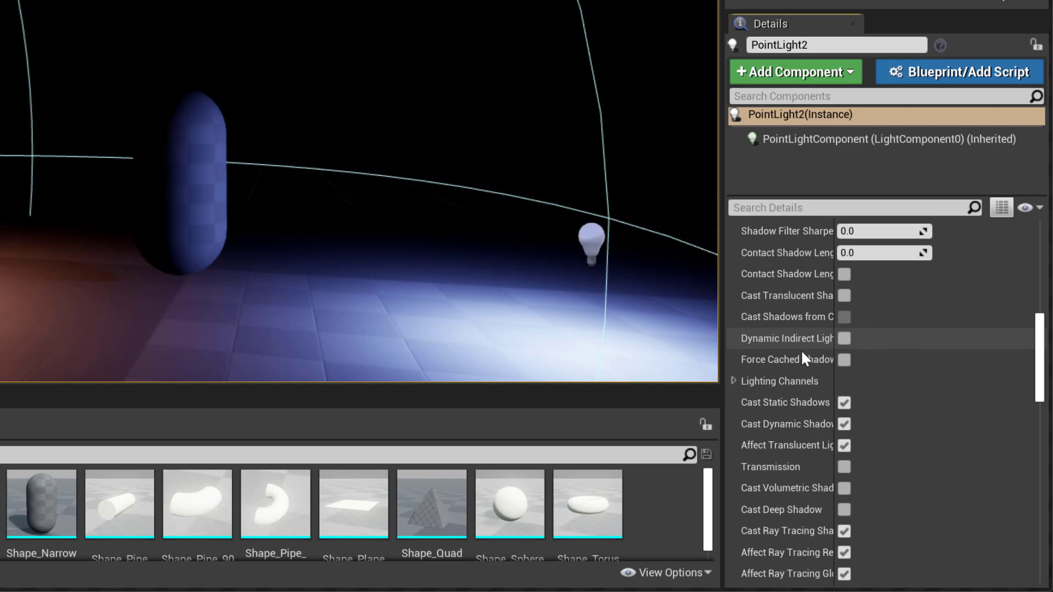
click(735, 382)
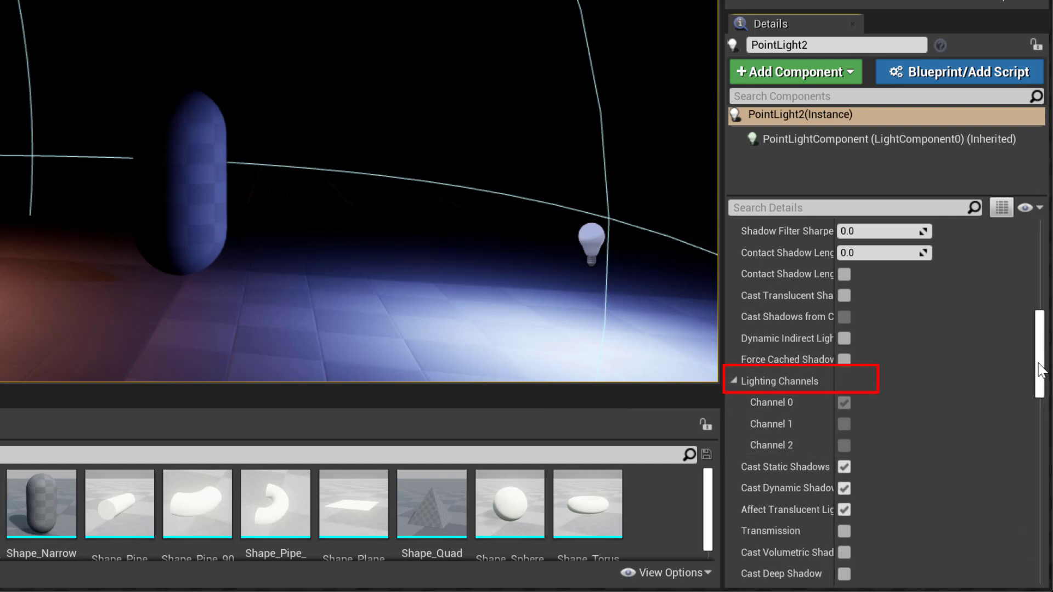
drag(1041, 376, 1040, 285)
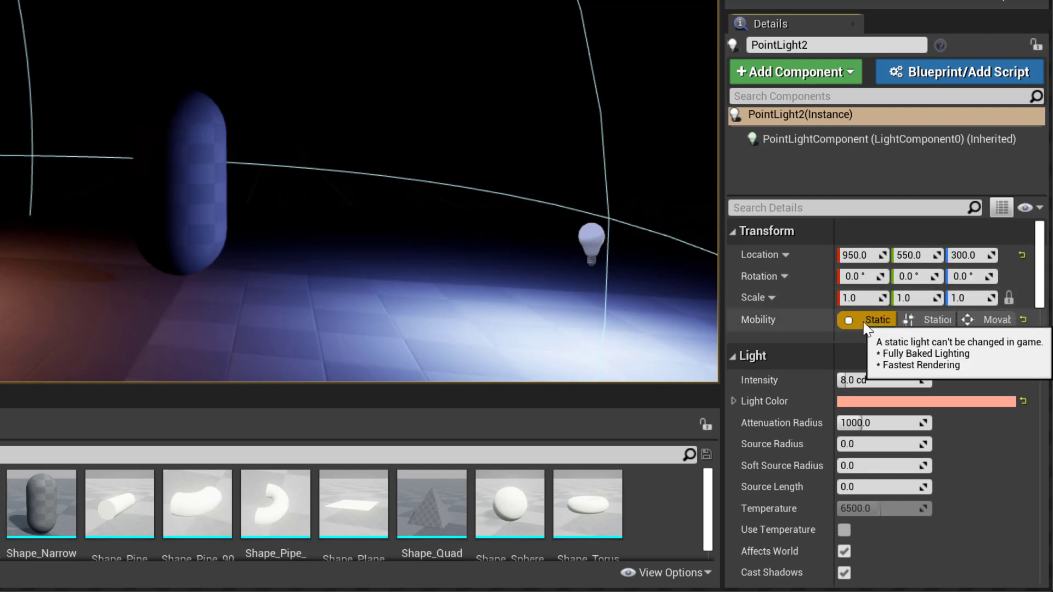
click(986, 322)
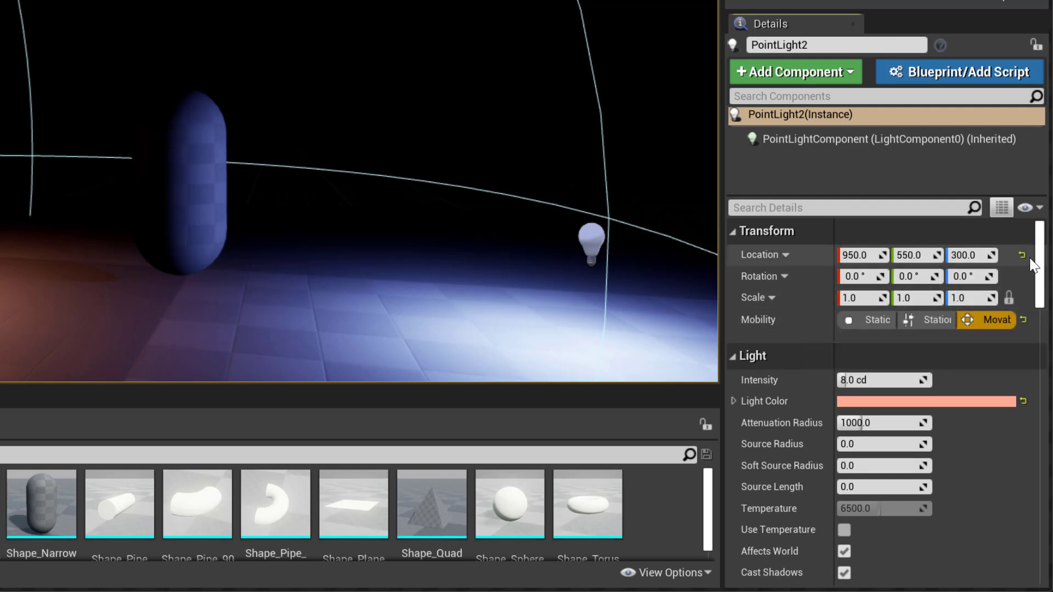
mouse_move(1043, 262)
mouse_down()
mouse_move(1047, 381)
mouse_move(1046, 362)
mouse_up()
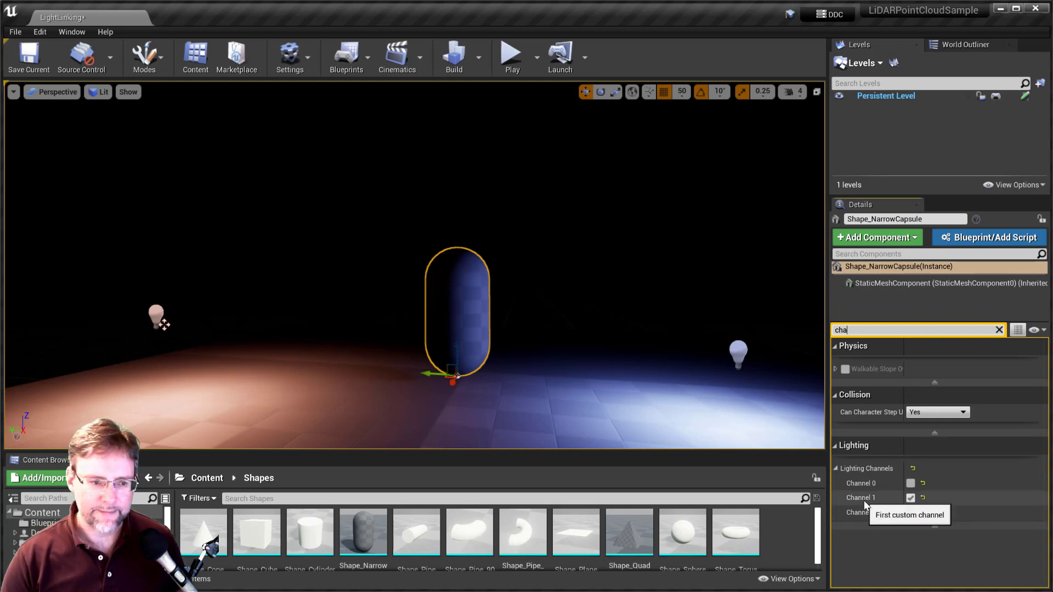
- On PointLight2, enable Lighting Channel 1 alongside channel 0
click(157, 315)
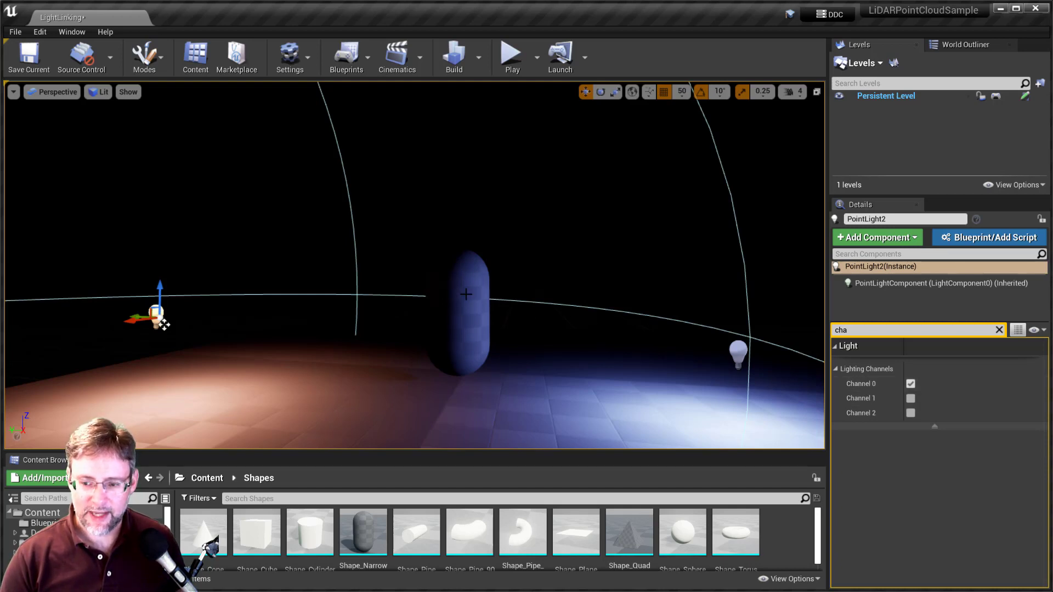
click(911, 399)
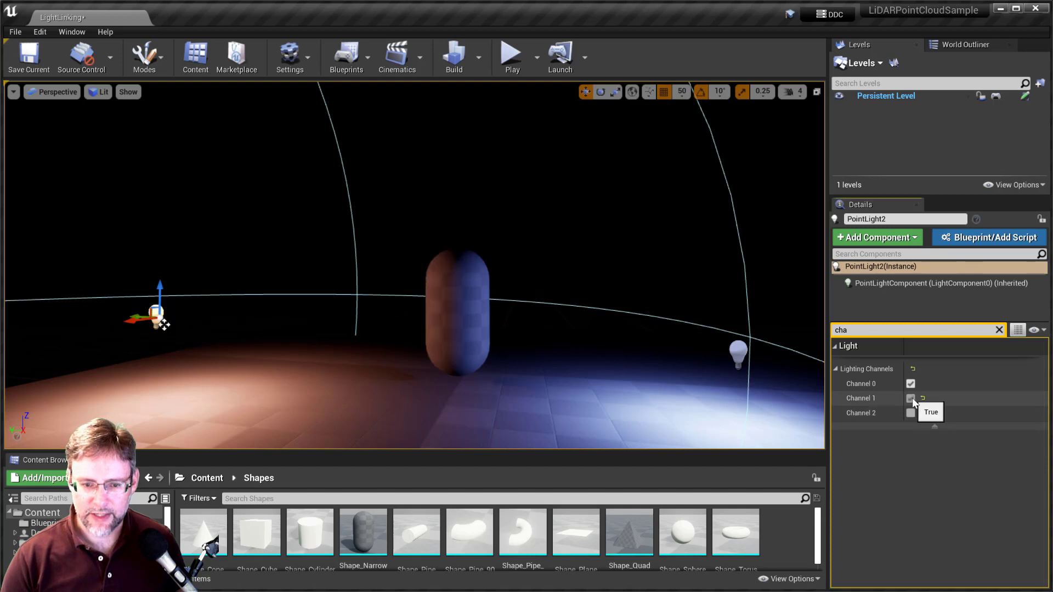